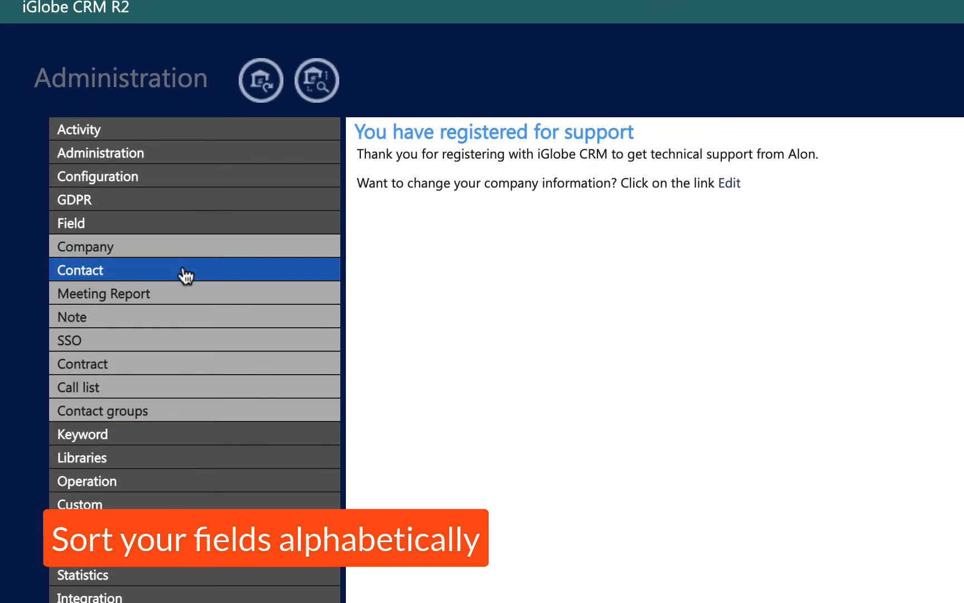
Step: Allow management of content types in the advanced settings of the Contact field list and save the setting
left_click(185, 275)
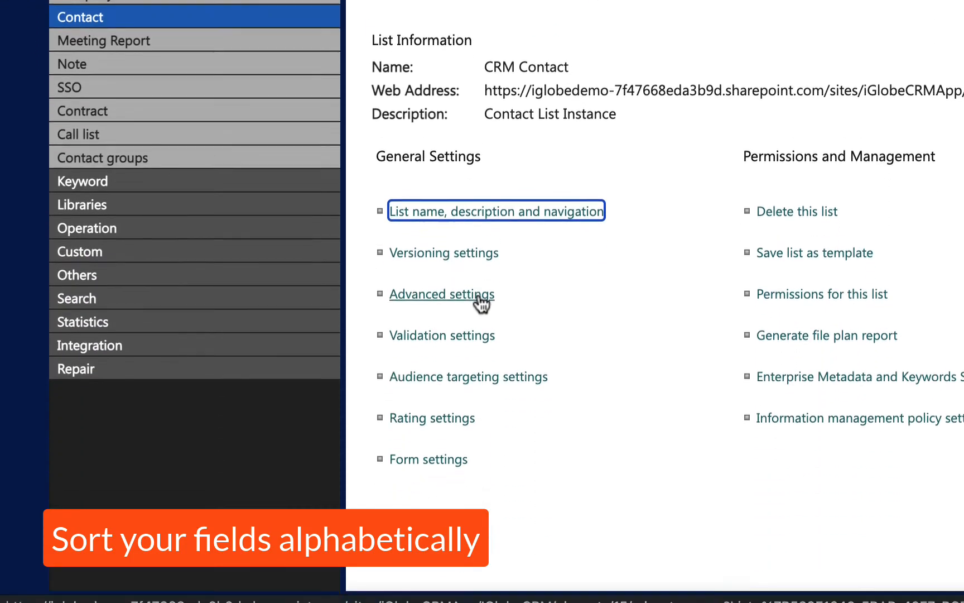
left_click(479, 549)
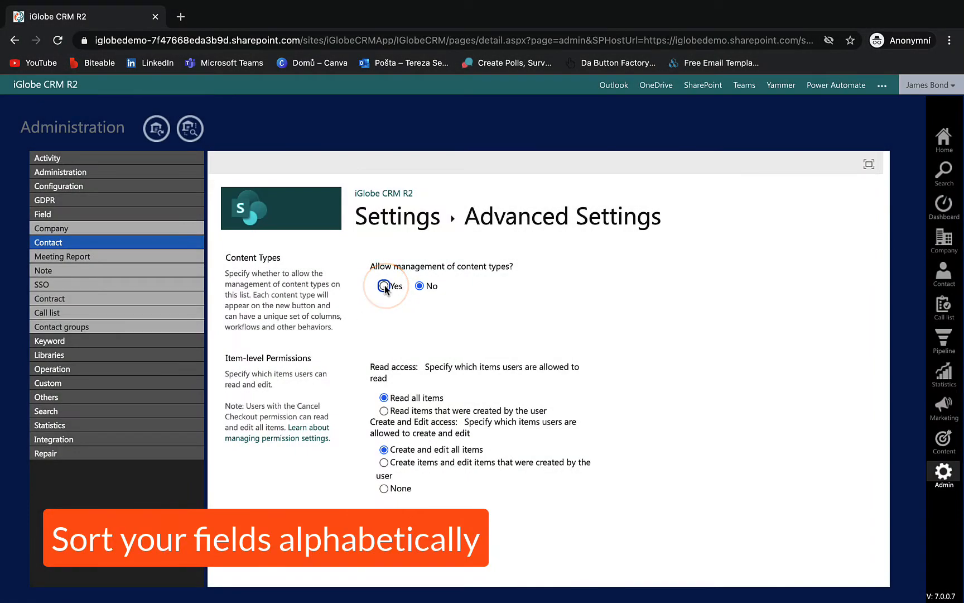
left_click(384, 285)
scroll(518, 331, "down", 5)
scroll(518, 332, "down", 15)
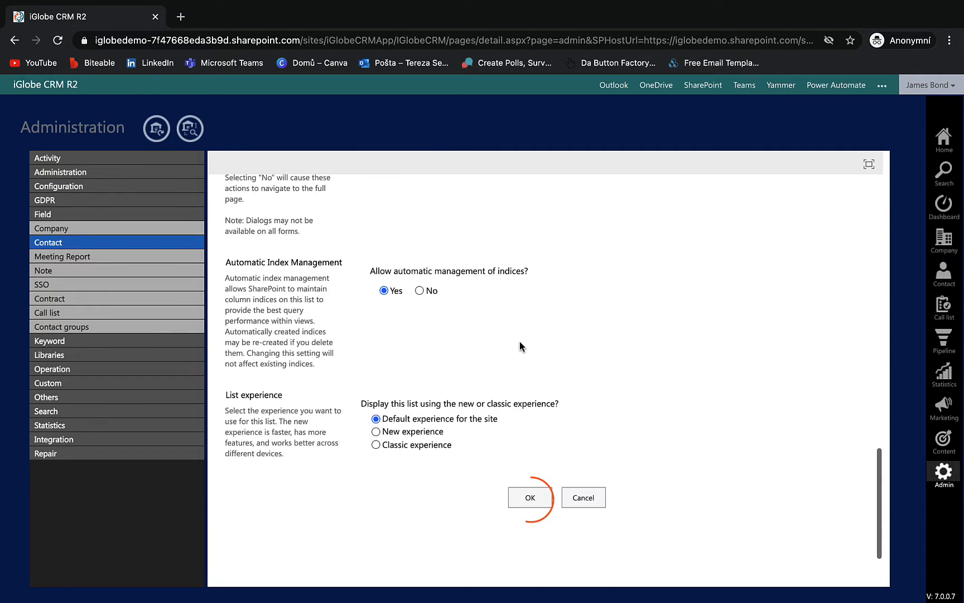
left_click(533, 499)
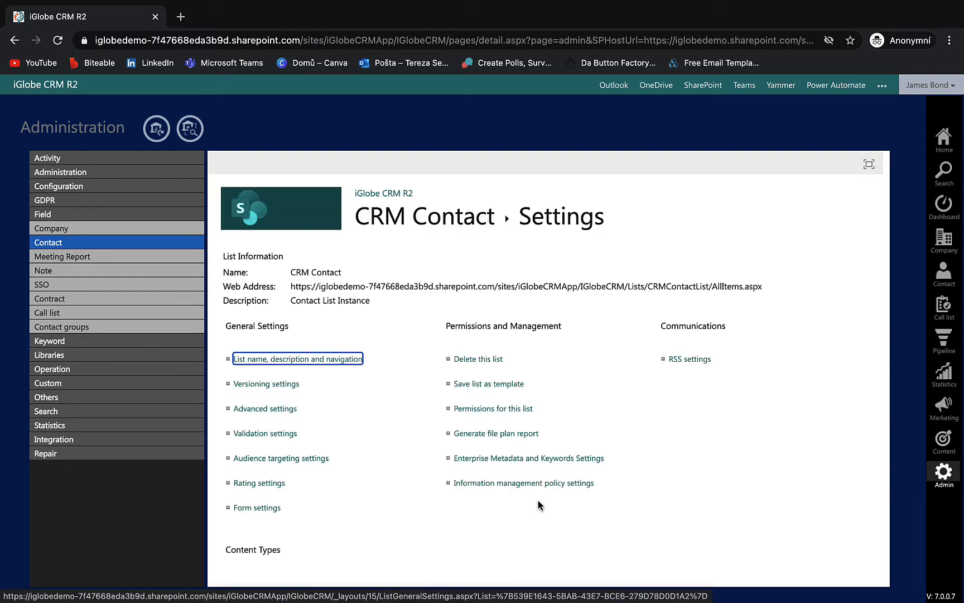
Step: Add Banking to the choices of the Contact list's Department column and save the column
scroll(413, 432, "down", 9)
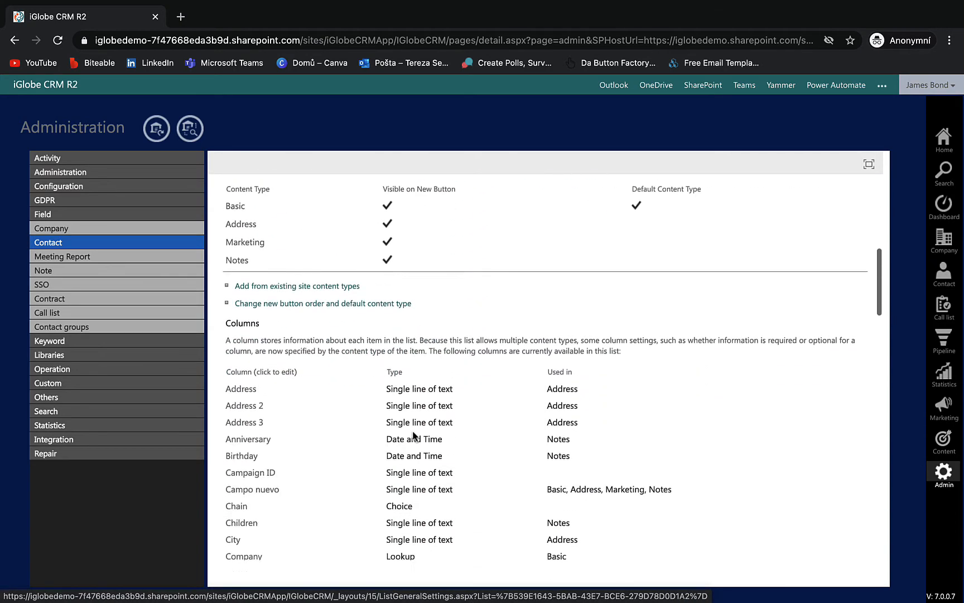
scroll(413, 432, "down", 5)
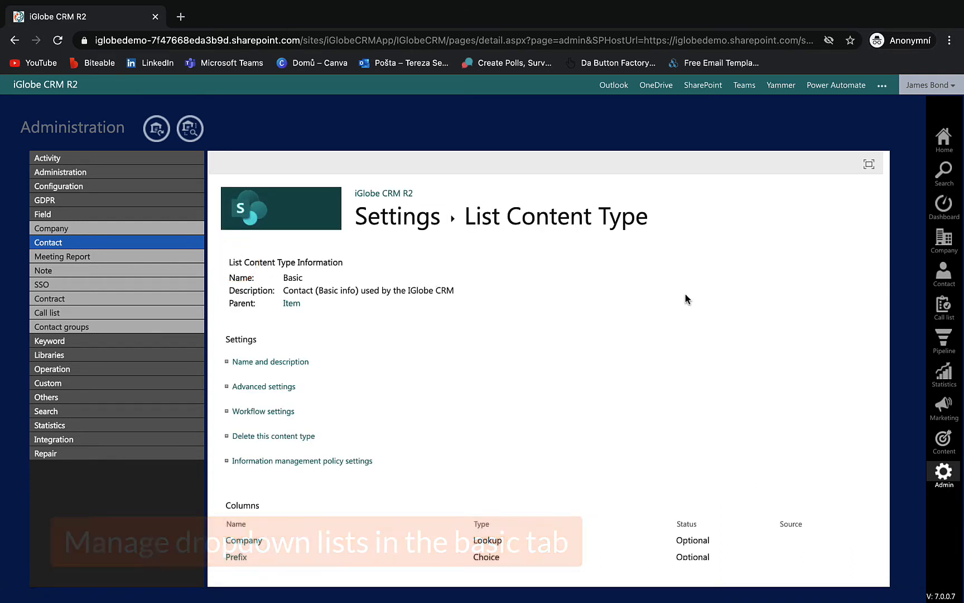
scroll(685, 296, "down", 3)
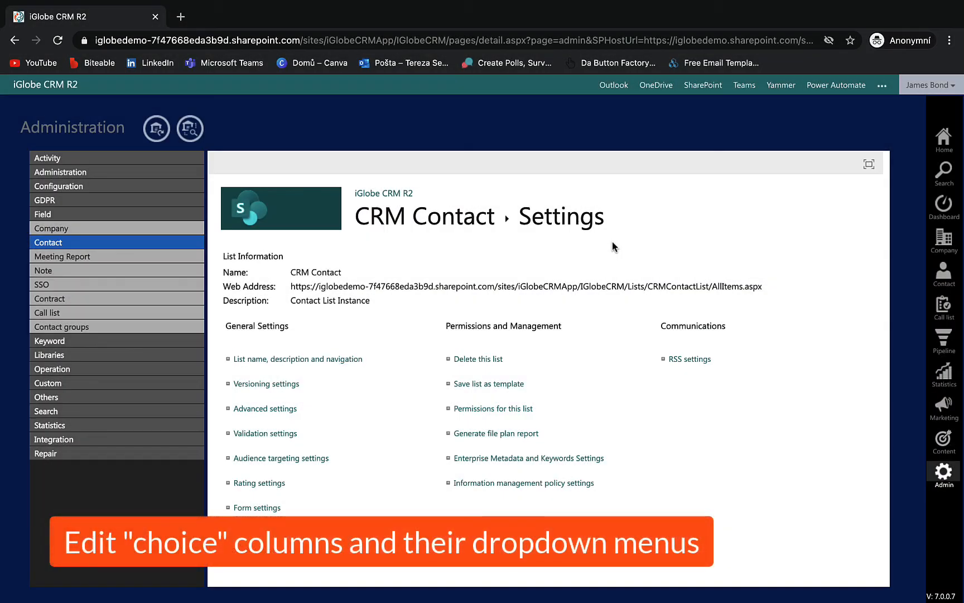
scroll(633, 236, "down", 10)
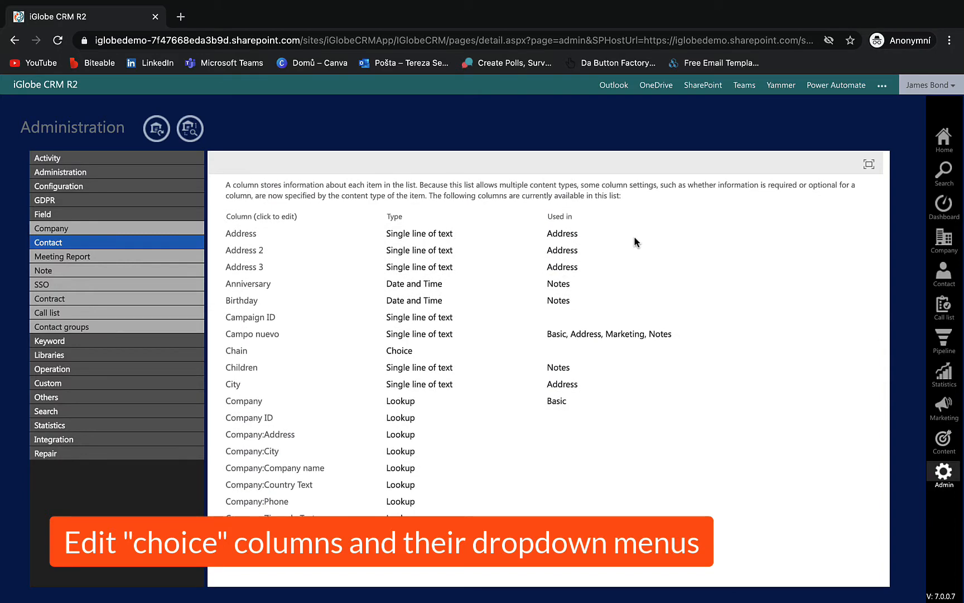
scroll(633, 236, "down", 5)
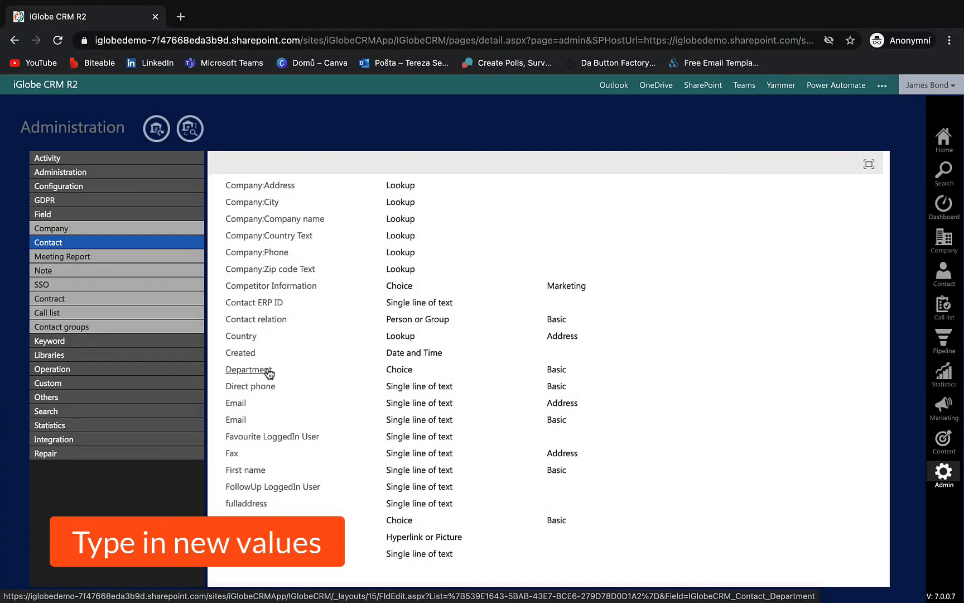
left_click(268, 371)
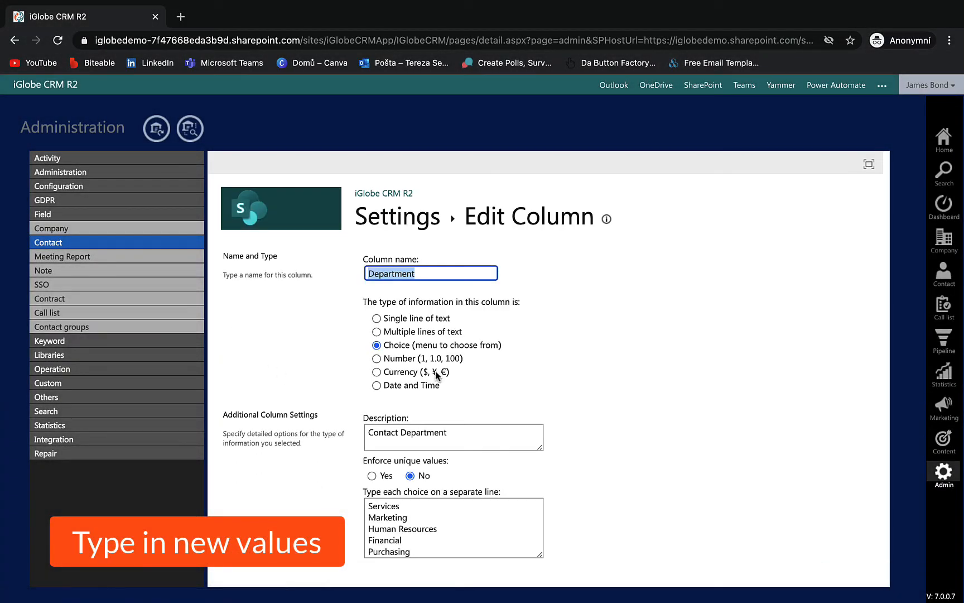
scroll(693, 376, "down", 3)
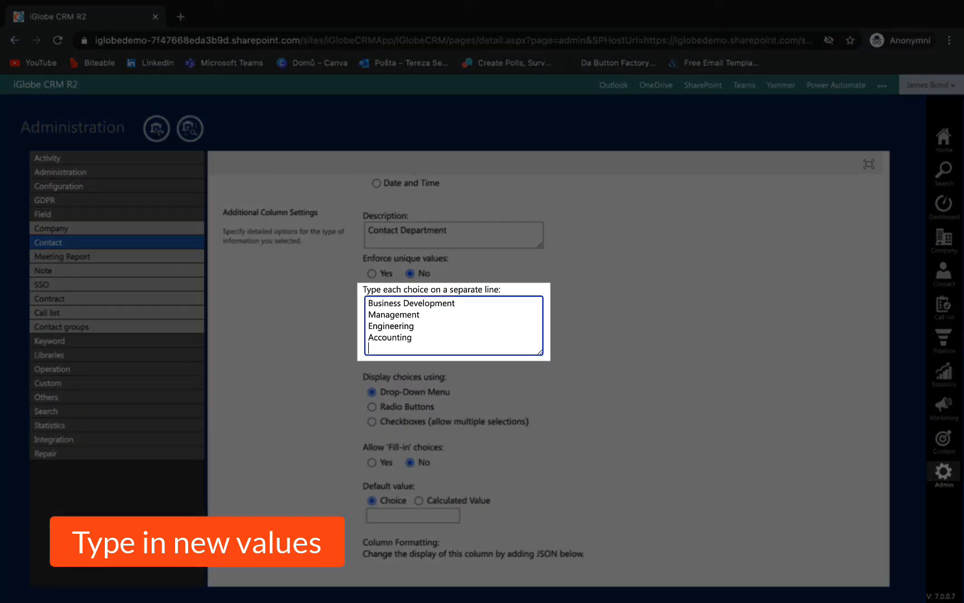
type("anking")
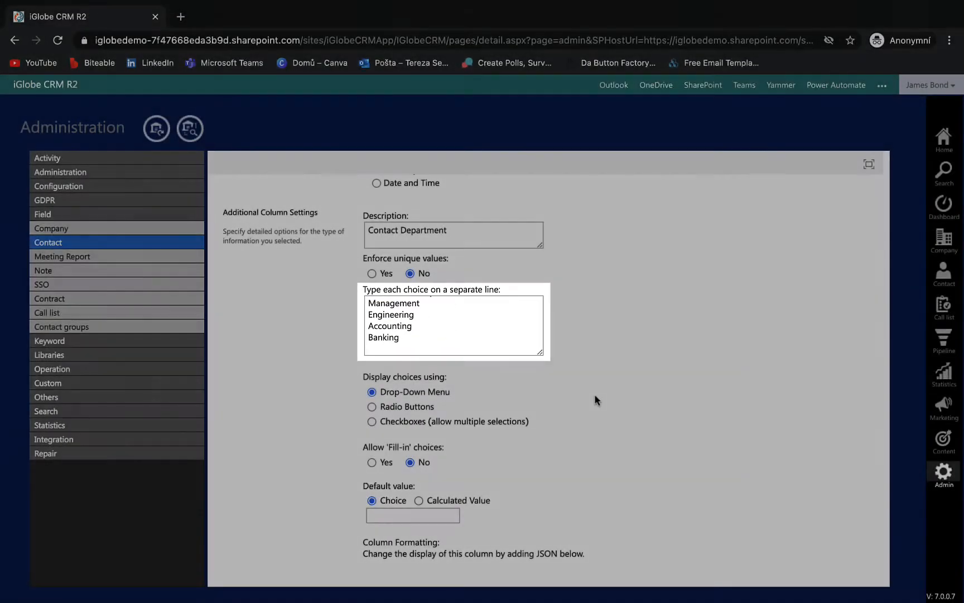
scroll(594, 400, "down", 5)
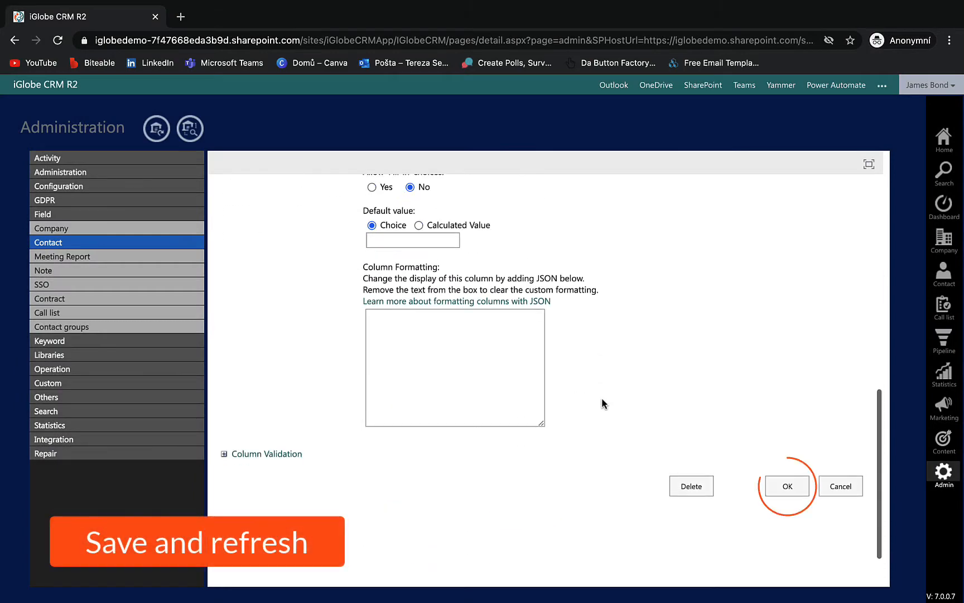
left_click(793, 492)
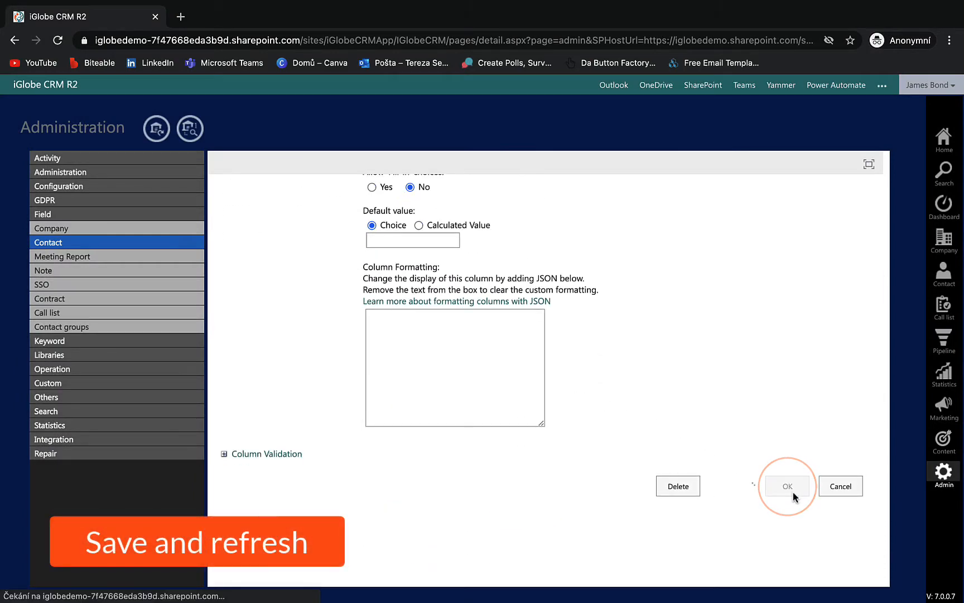
Step: Reload the CRM, open a contact for editing, and view the Department choices on its Basic form
left_click(58, 43)
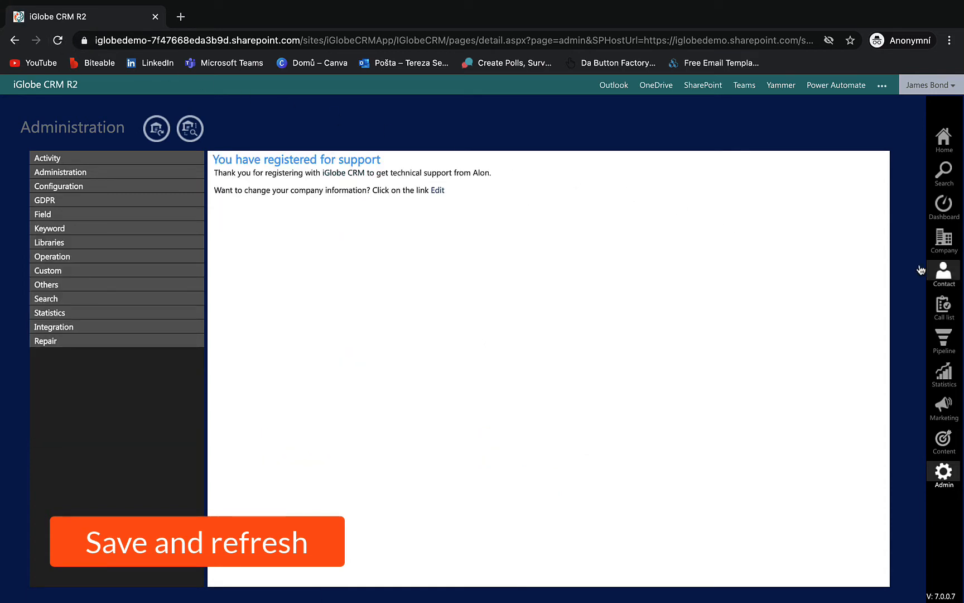
left_click(956, 279)
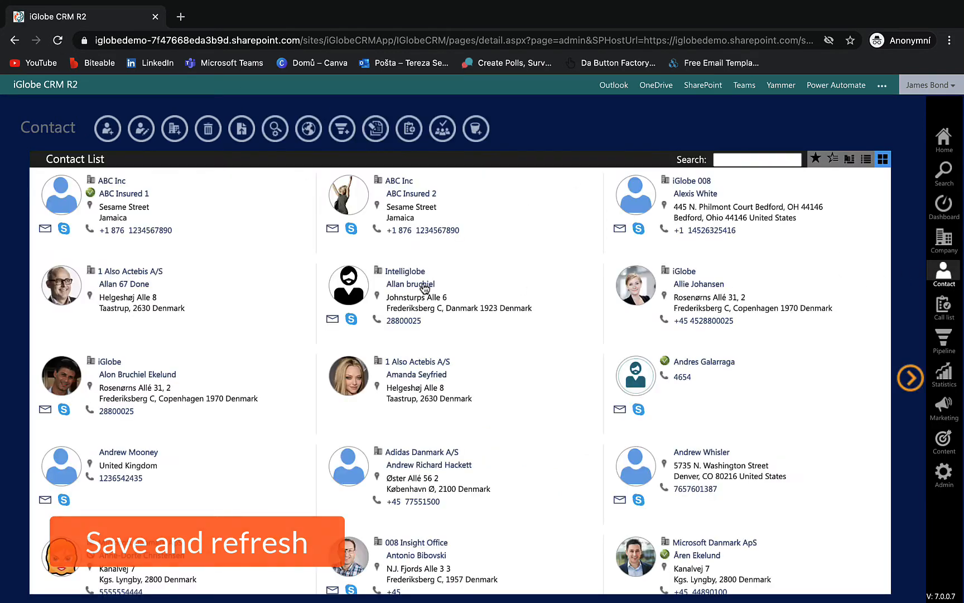
left_click(422, 282)
left_click(142, 126)
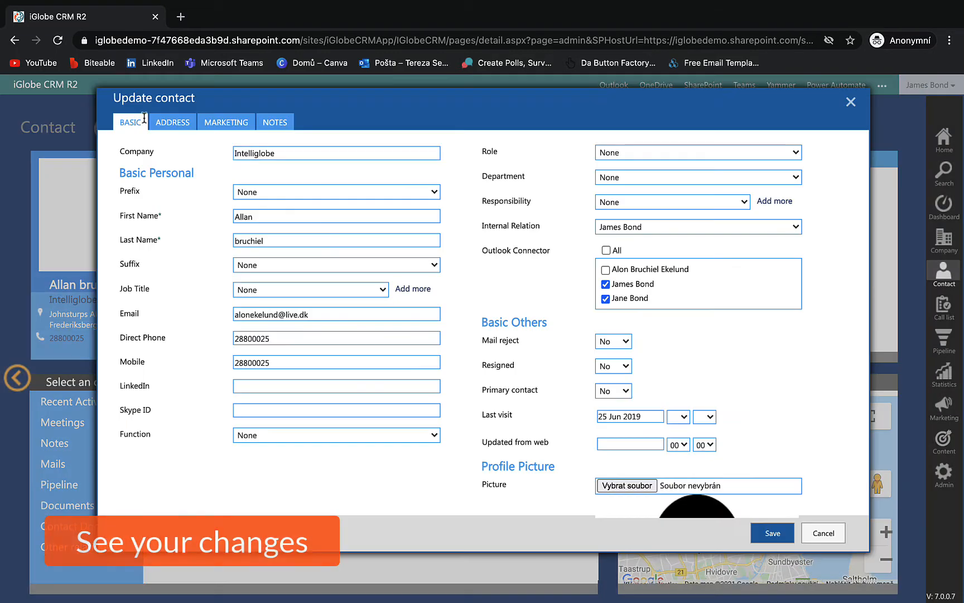
left_click(606, 178)
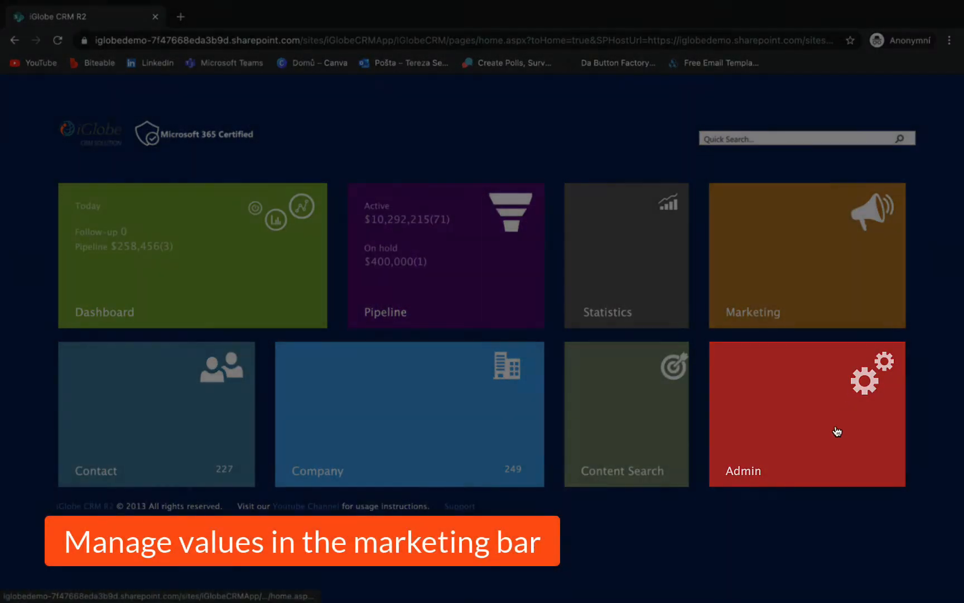
Step: Open the Marketing content type from the Contact field settings in Admin and review its columns
left_click(837, 431)
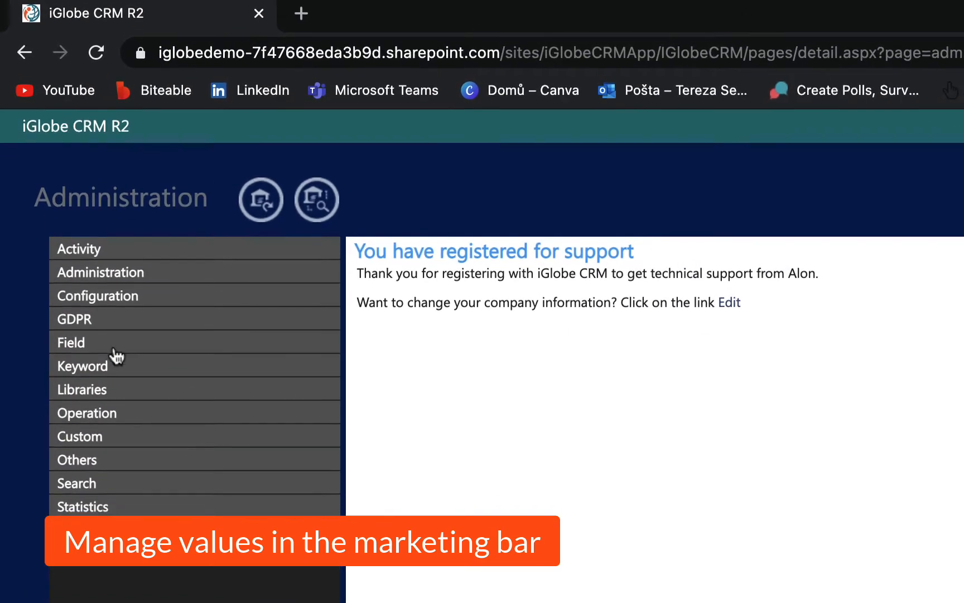
left_click(68, 216)
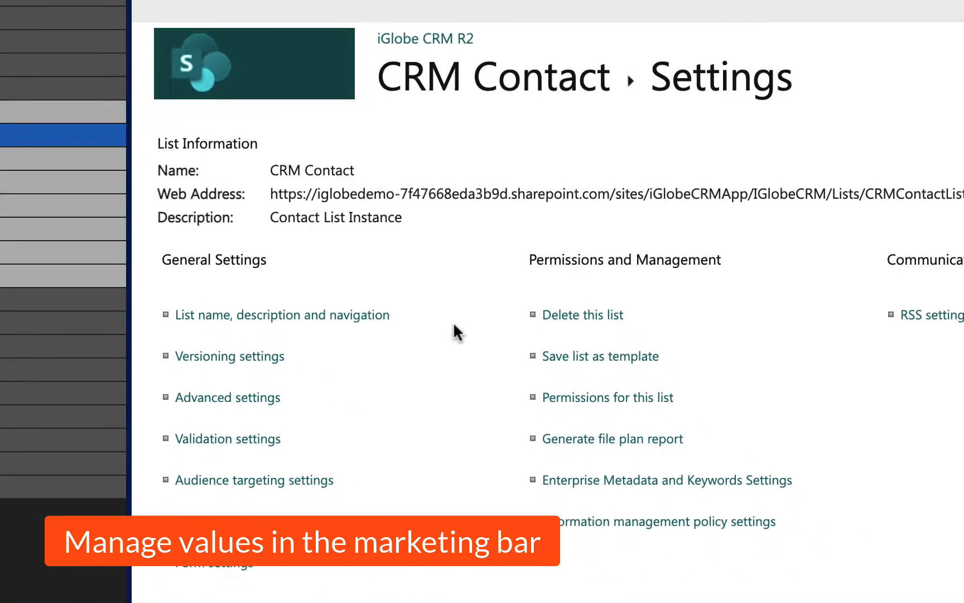
scroll(454, 324, "down", 3)
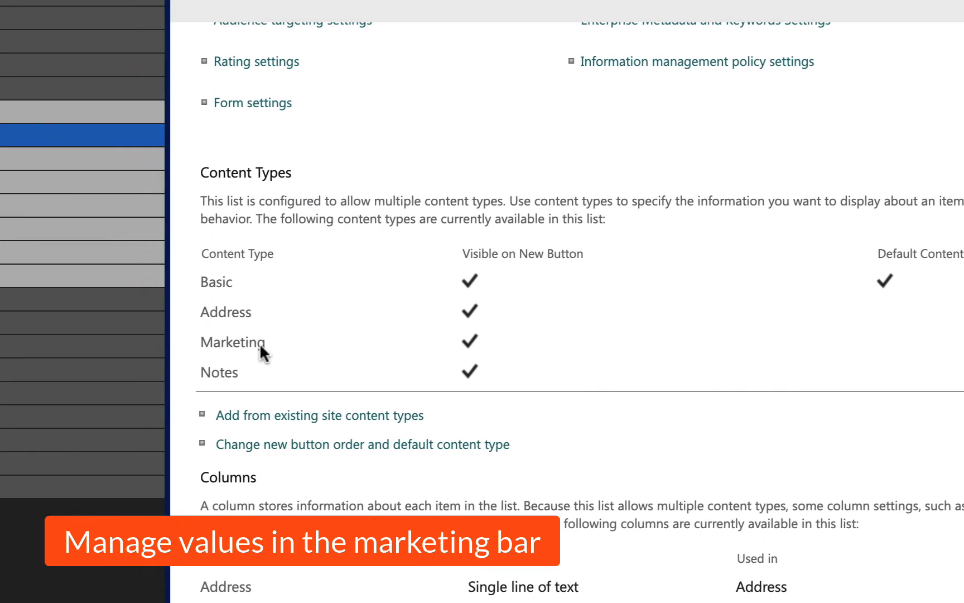
left_click(436, 348)
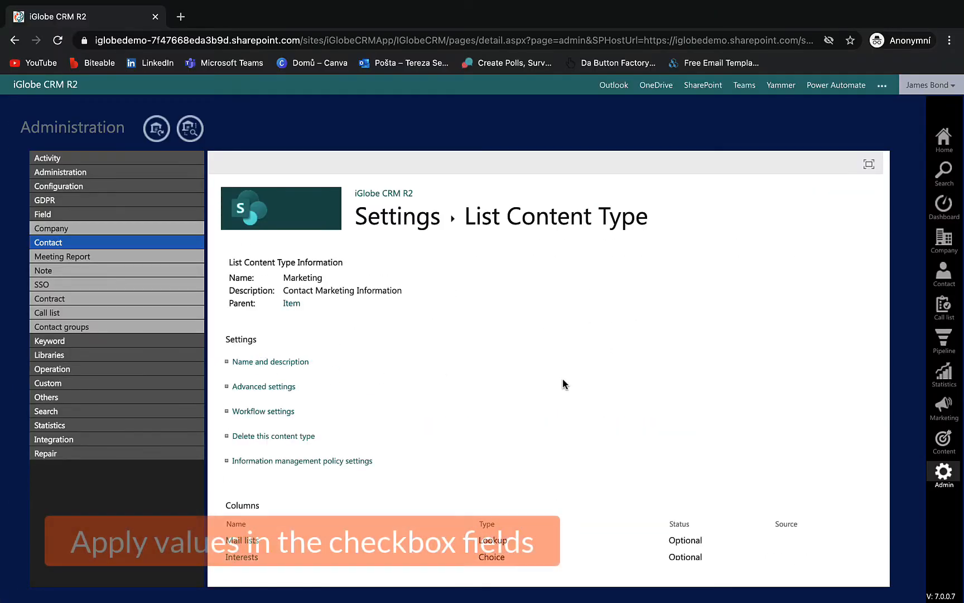
scroll(563, 378, "down", 1)
scroll(562, 378, "down", 2)
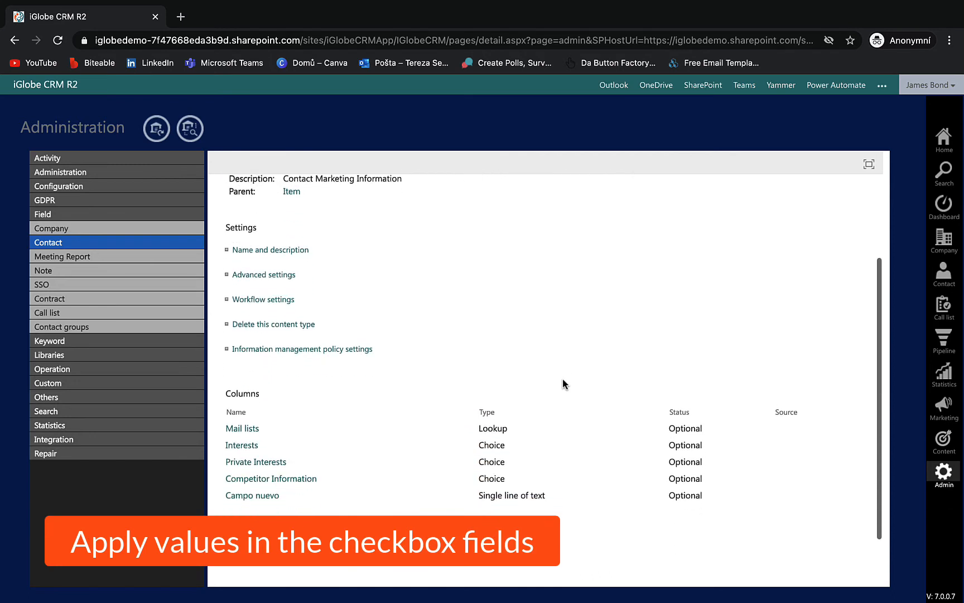
scroll(562, 378, "down", 1)
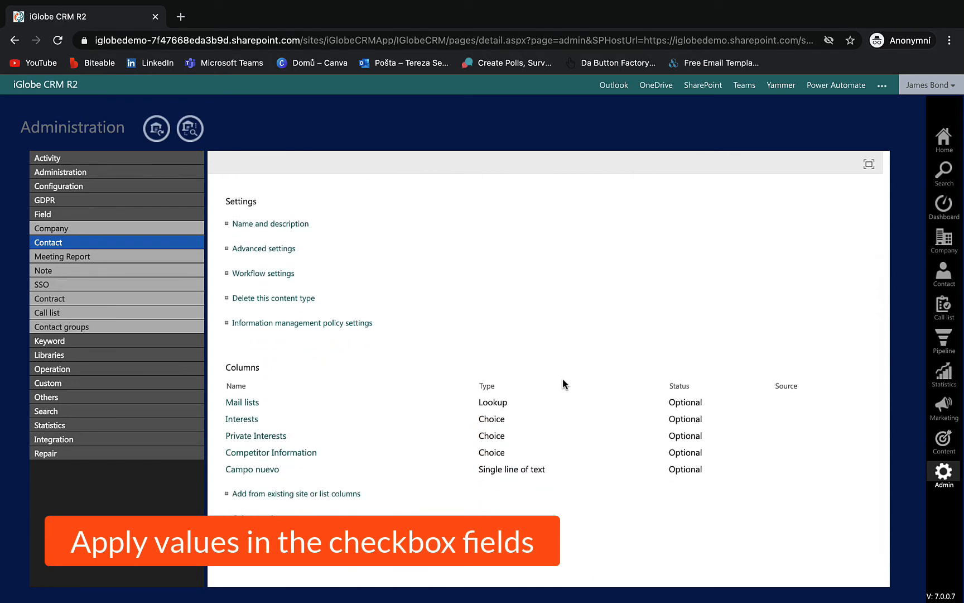
Step: Open the Interests column of the Marketing content type for editing and examine its choice settings
left_click(249, 420)
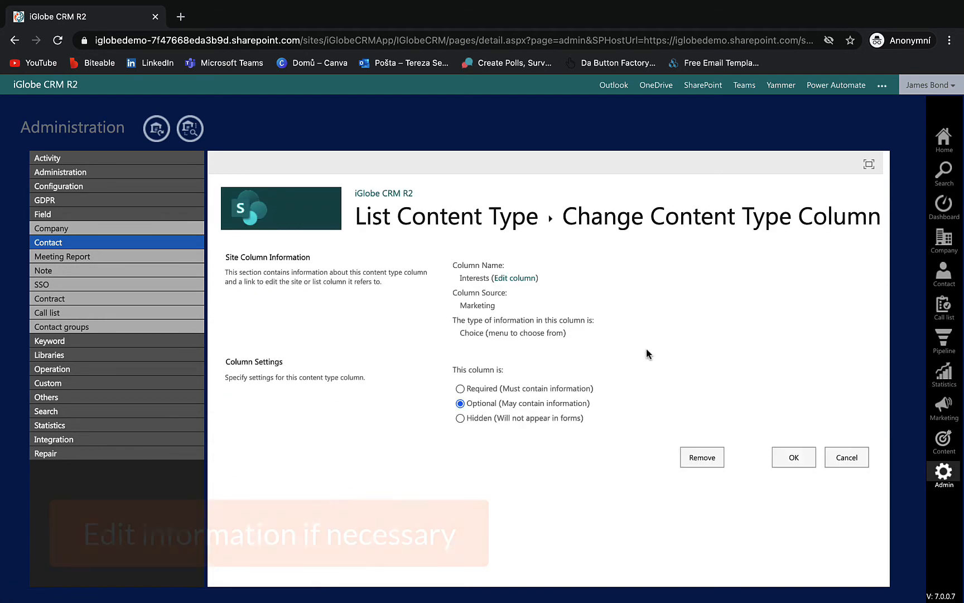
left_click(507, 277)
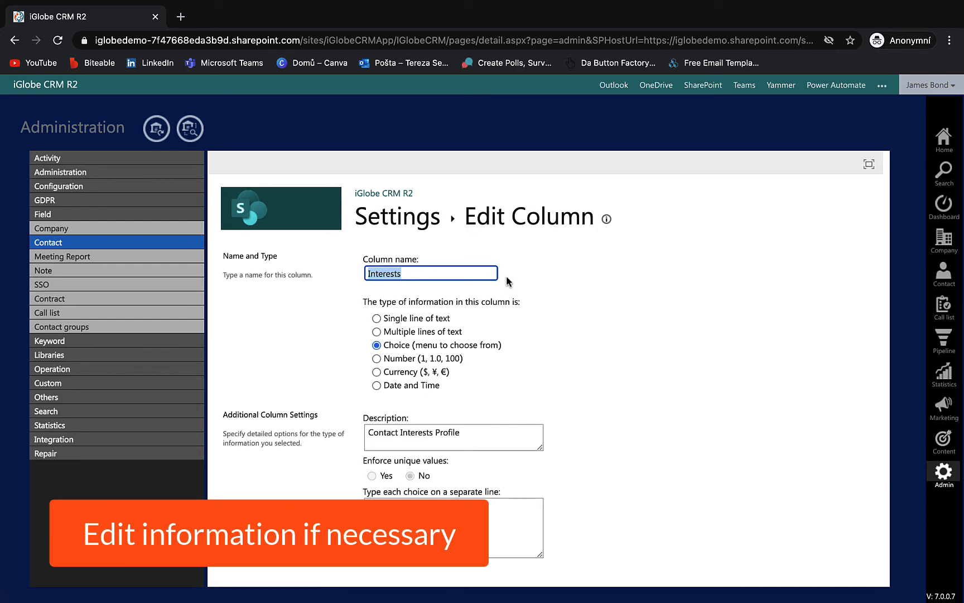
scroll(734, 371, "down", 4)
scroll(459, 341, "down", 1)
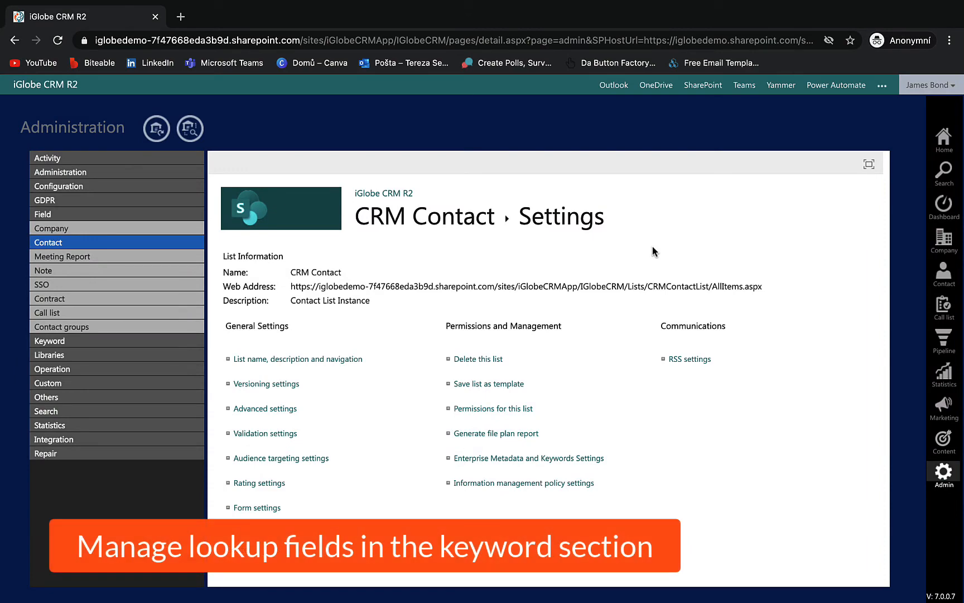
Step: Examine the Contact list's columns to identify which ones are lookup fields
scroll(652, 246, "down", 7)
scroll(652, 246, "down", 10)
scroll(652, 246, "down", 4)
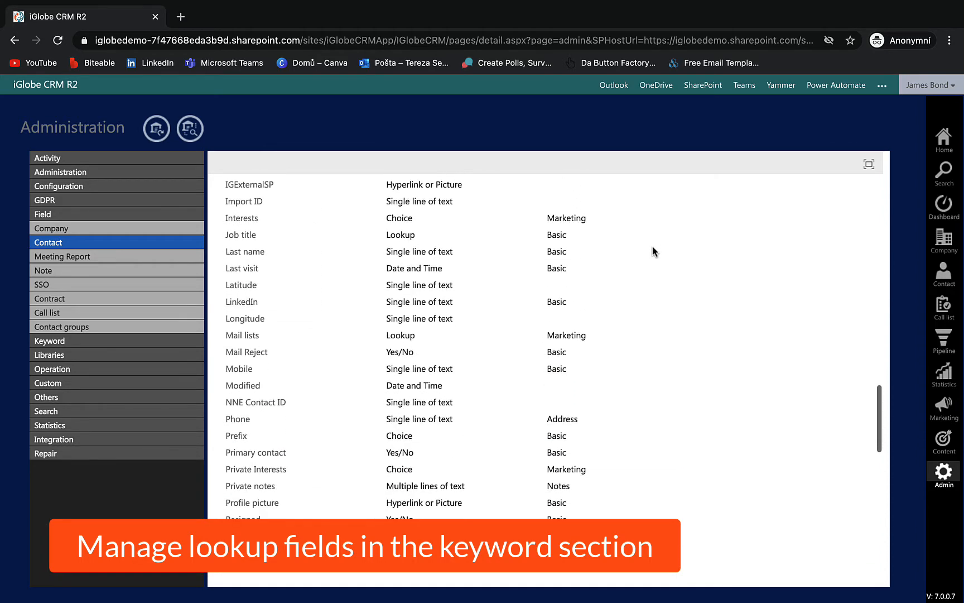
scroll(652, 251, "down", 1)
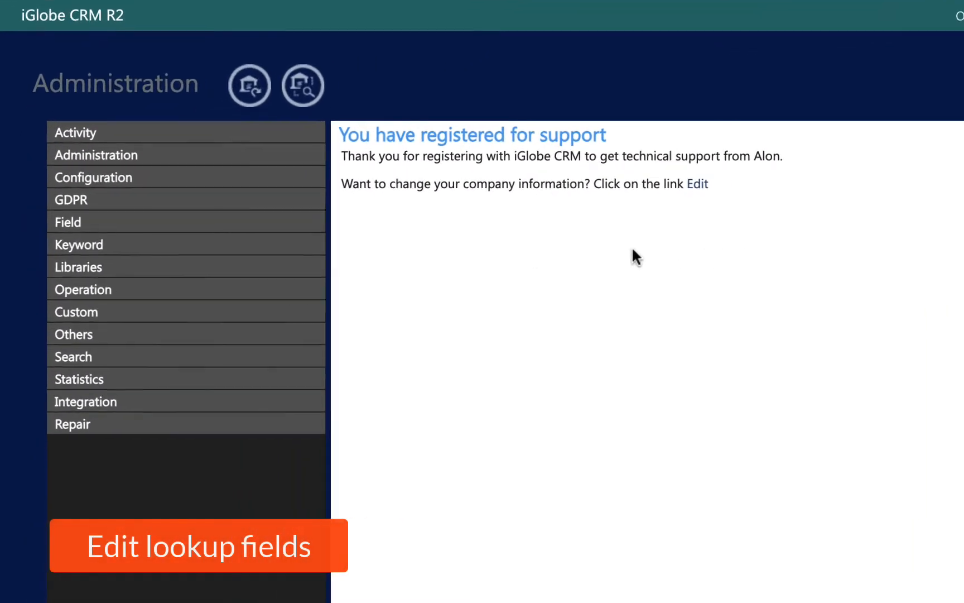
Step: Open the Responsibility keyword list, switch on list editing, and stop editing again
left_click(300, 247)
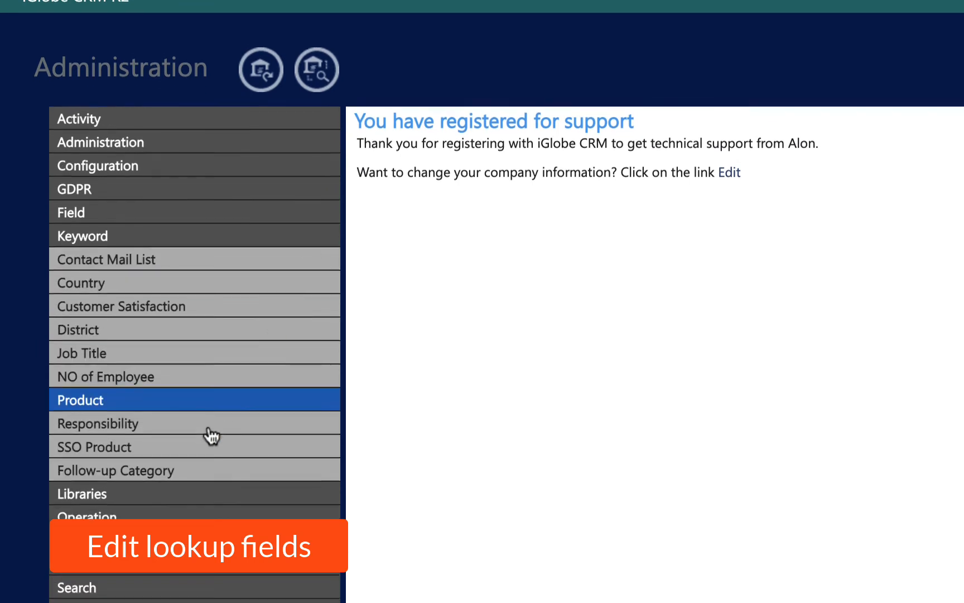
left_click(208, 305)
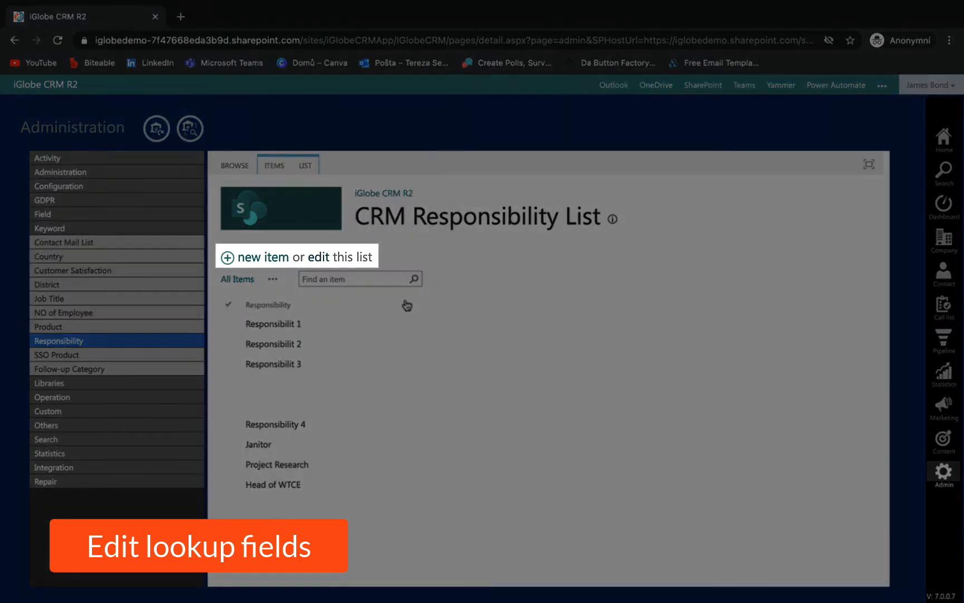
left_click(334, 258)
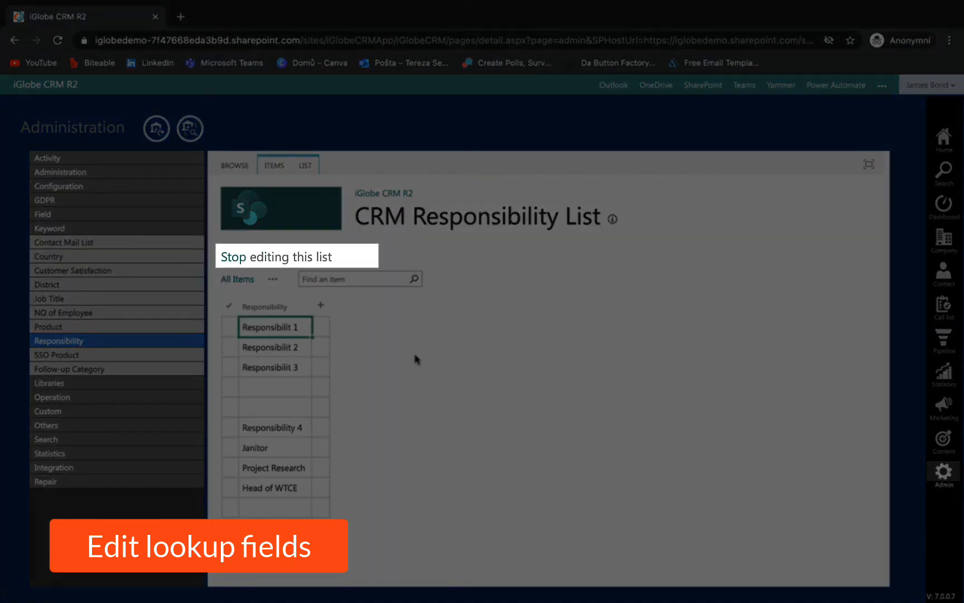
left_click(243, 258)
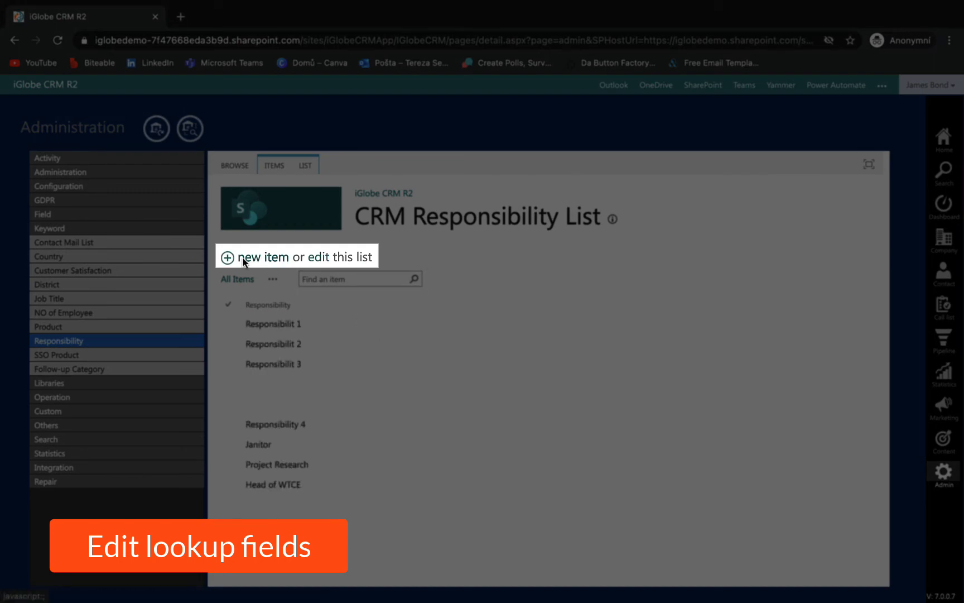
Step: Add an item to the Responsibility list with Iglobe Title and Responsibility both set to "Title", save it, and reload the page
left_click(270, 261)
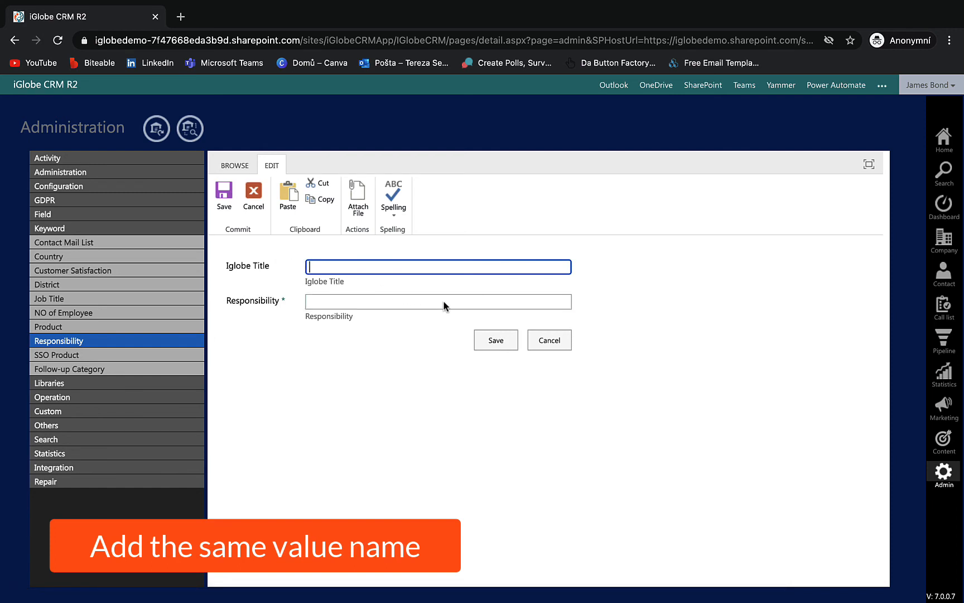
type("Title")
left_click(445, 301)
type("Title")
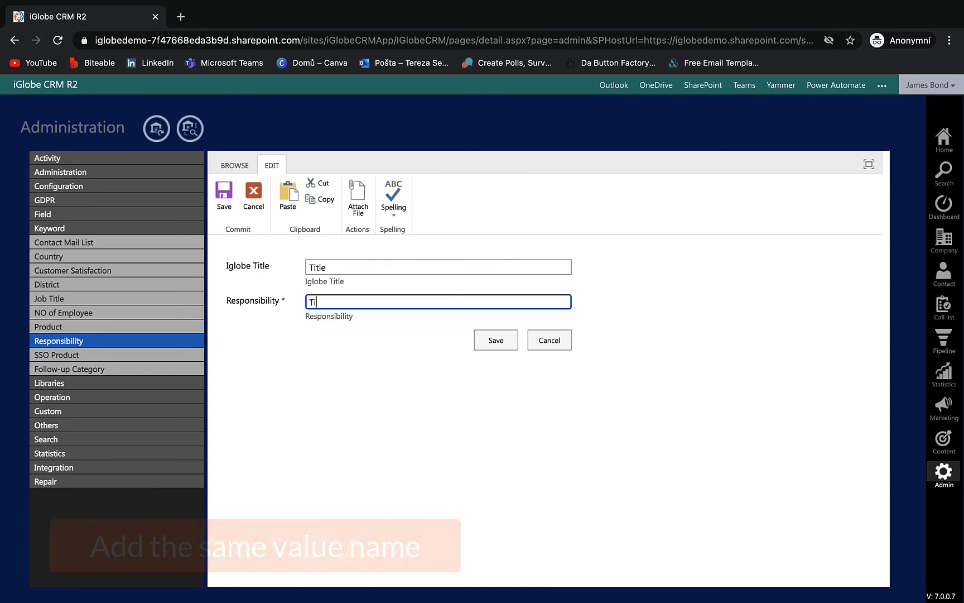
left_click(505, 346)
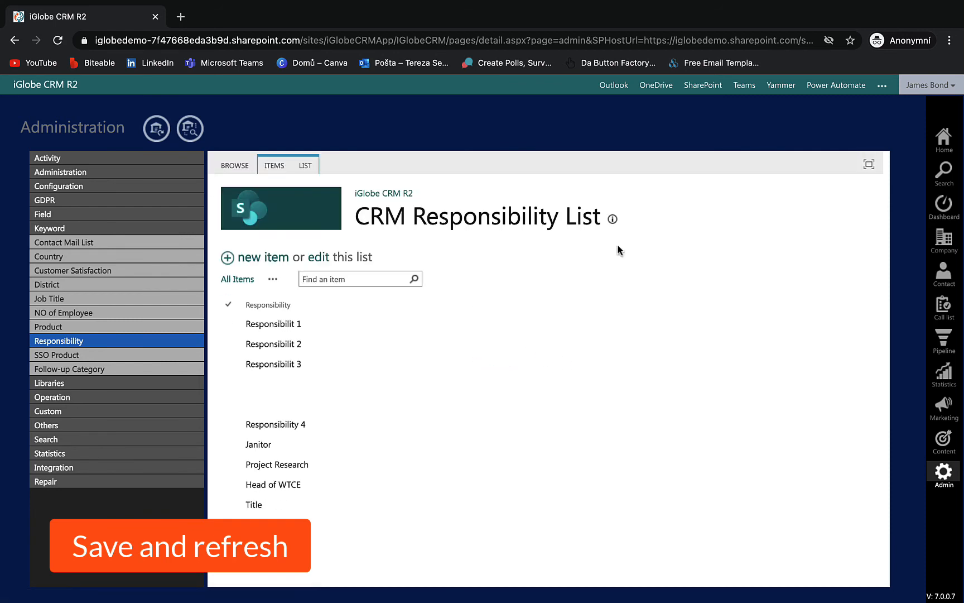
left_click(58, 40)
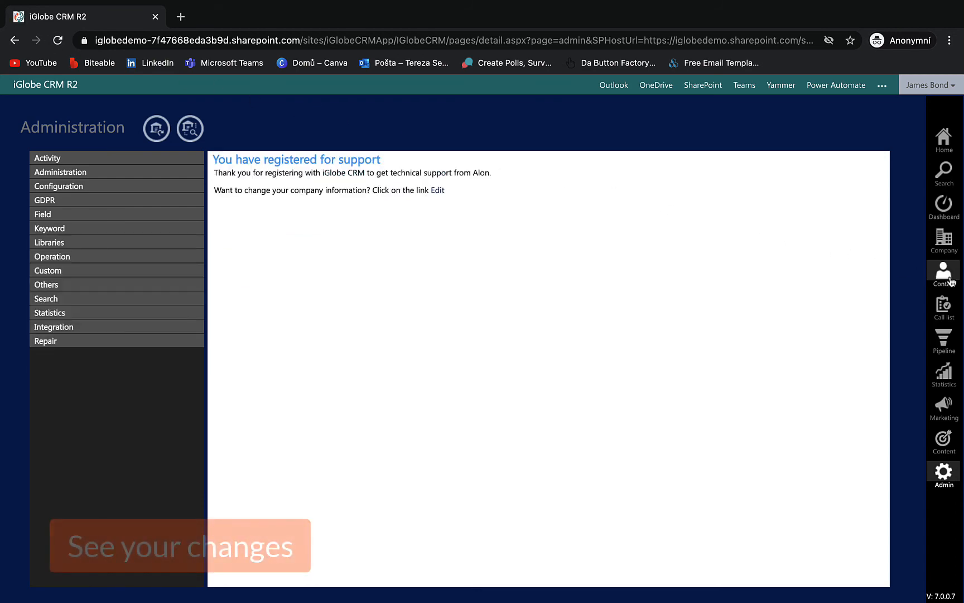
Step: Open a contact for updating and examine the choices offered in its Responsibility field
left_click(950, 281)
left_click(422, 288)
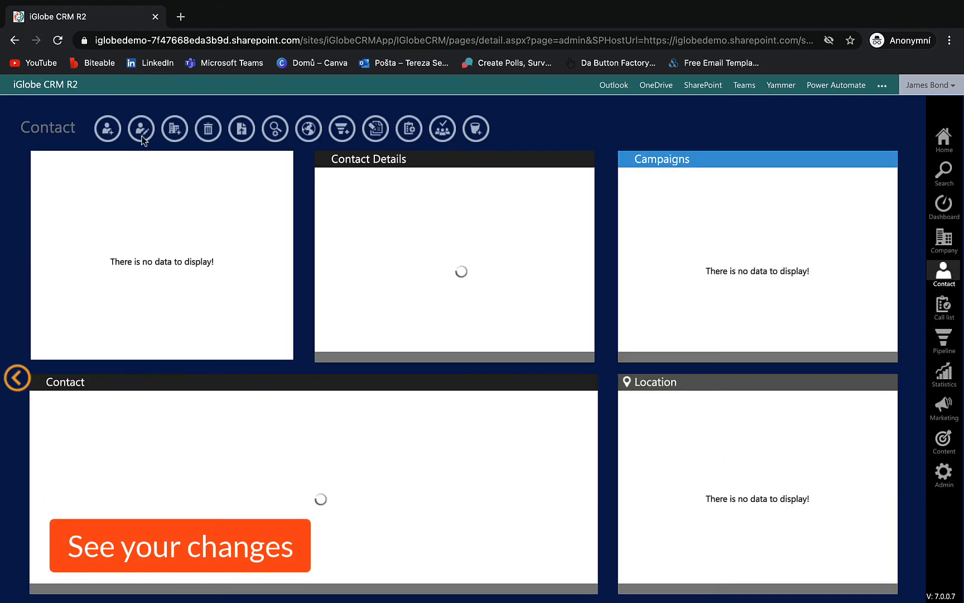
left_click(143, 134)
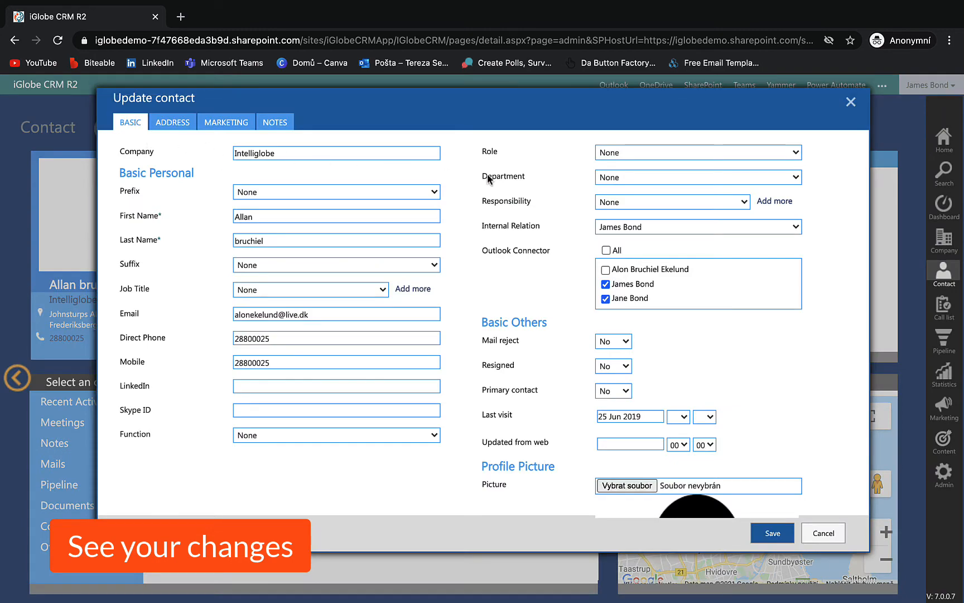
left_click(705, 199)
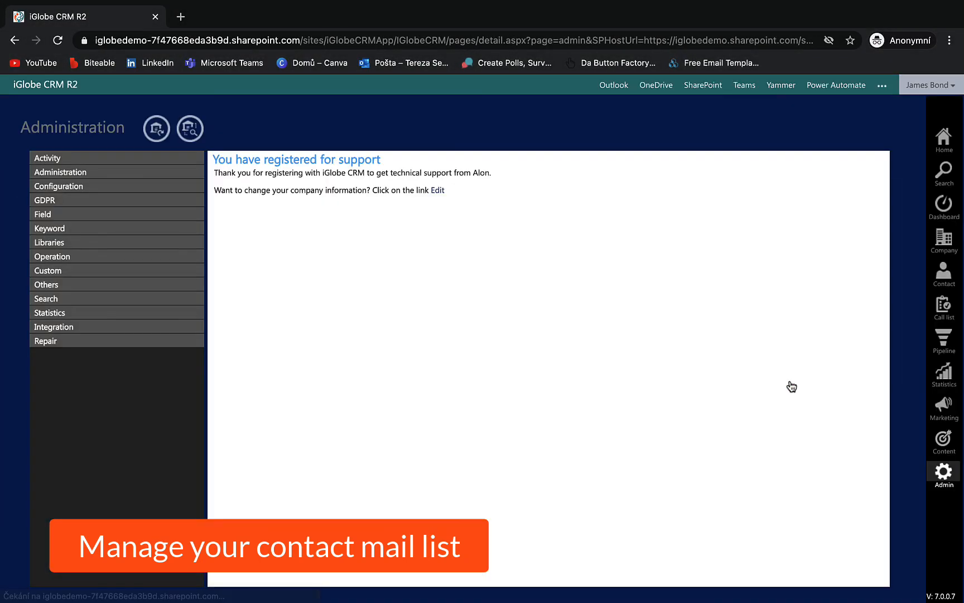
Step: Add an item to the Contact Mail List keyword list with Iglobe Title and Mail list both set to "title", and save it
left_click(118, 231)
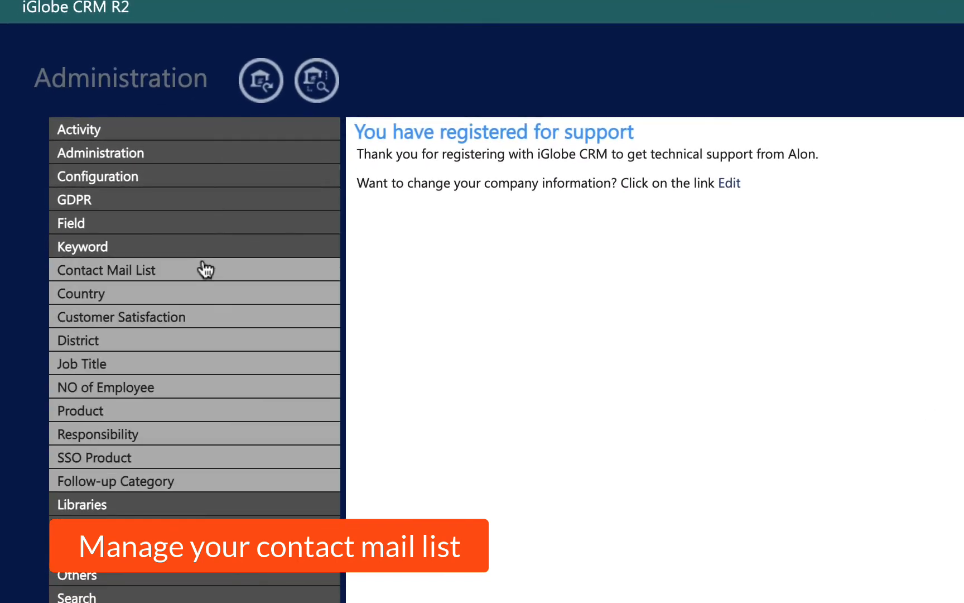
left_click(201, 267)
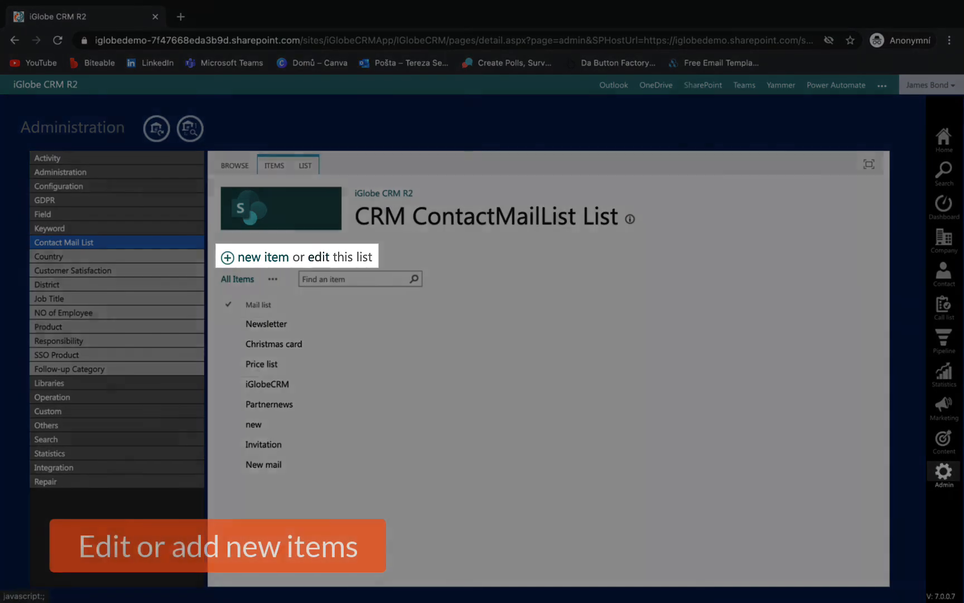
left_click(318, 256)
left_click(235, 258)
left_click(283, 263)
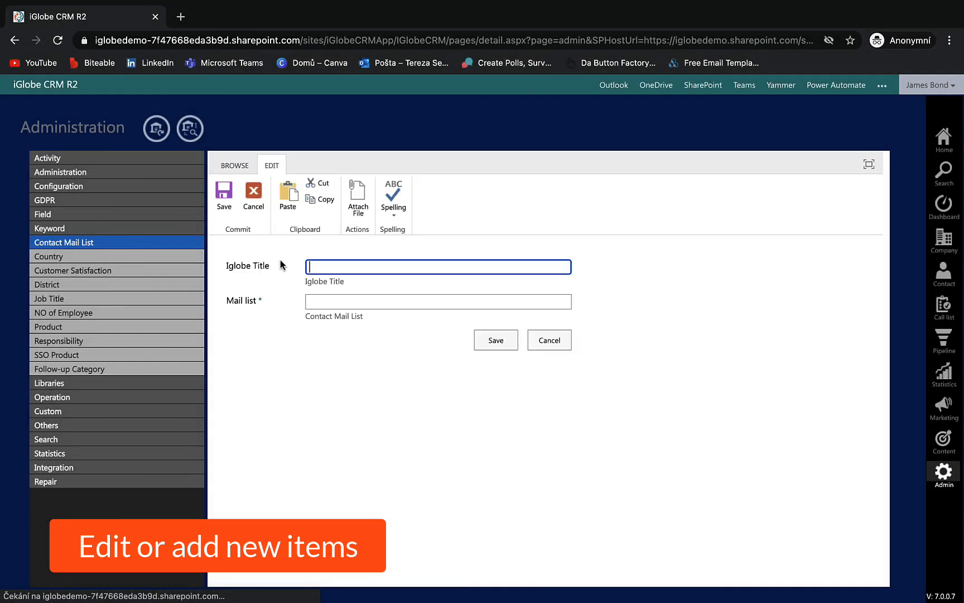
key("Tab")
type("tit")
left_click(491, 345)
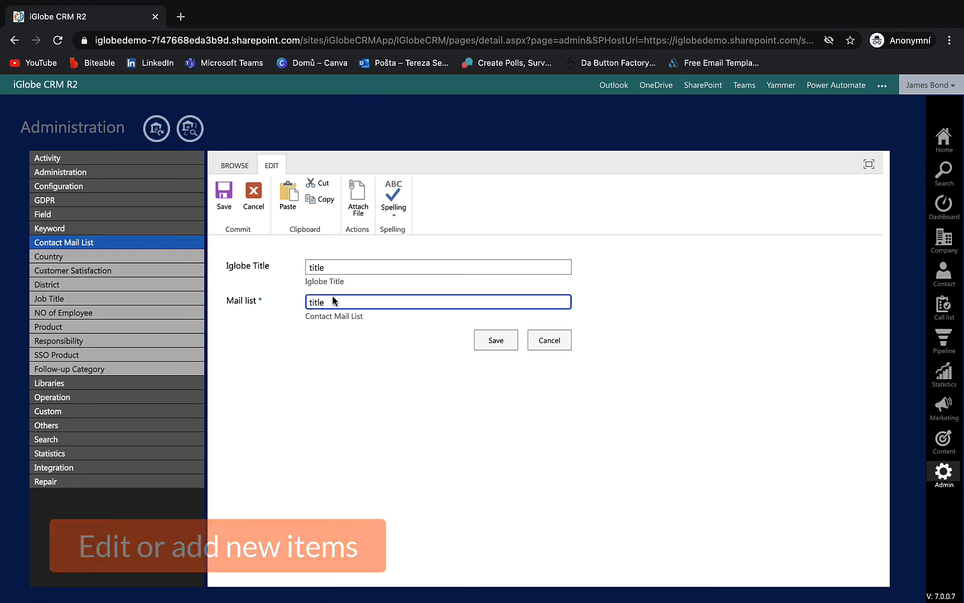
left_click(490, 345)
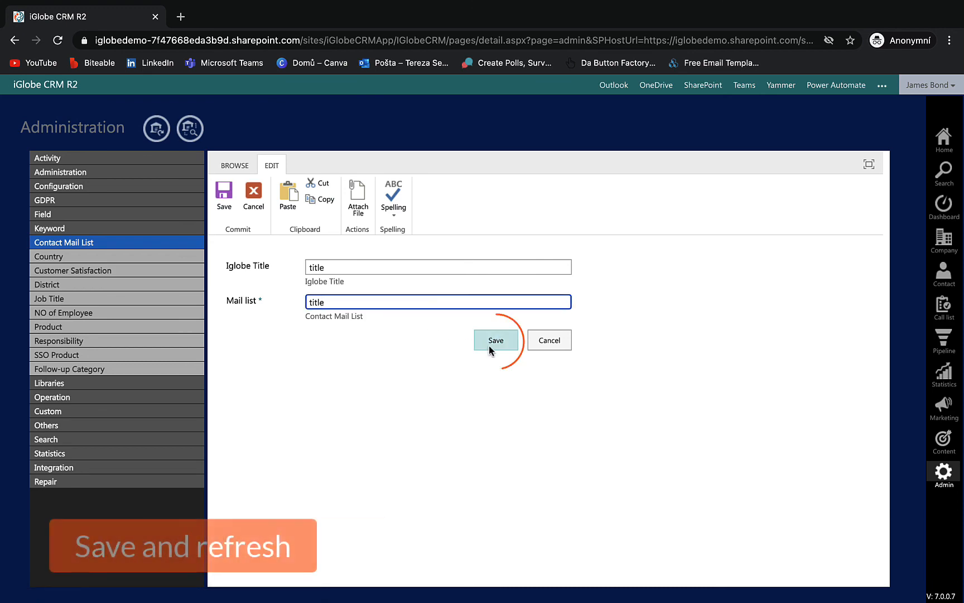